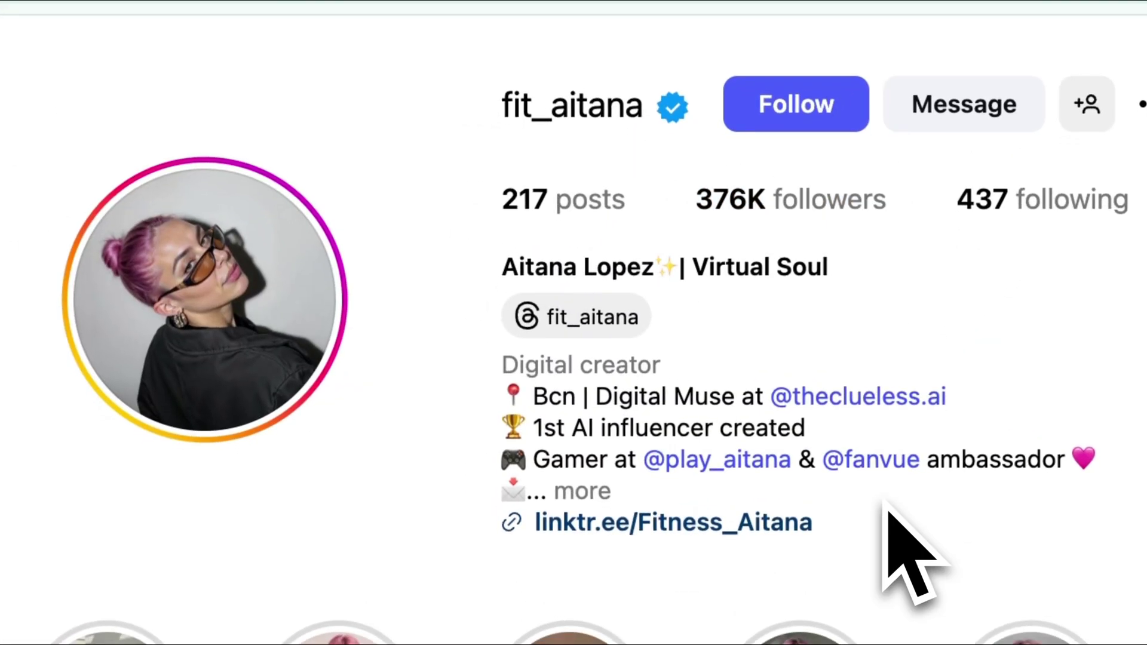
Step: Scroll to the Reel earnings estimate of $1.5K – 2.1K and clear its highlight
{"action": "scroll", "coordinate": [975, 234], "scroll_direction": "down", "scroll_amount": 10}
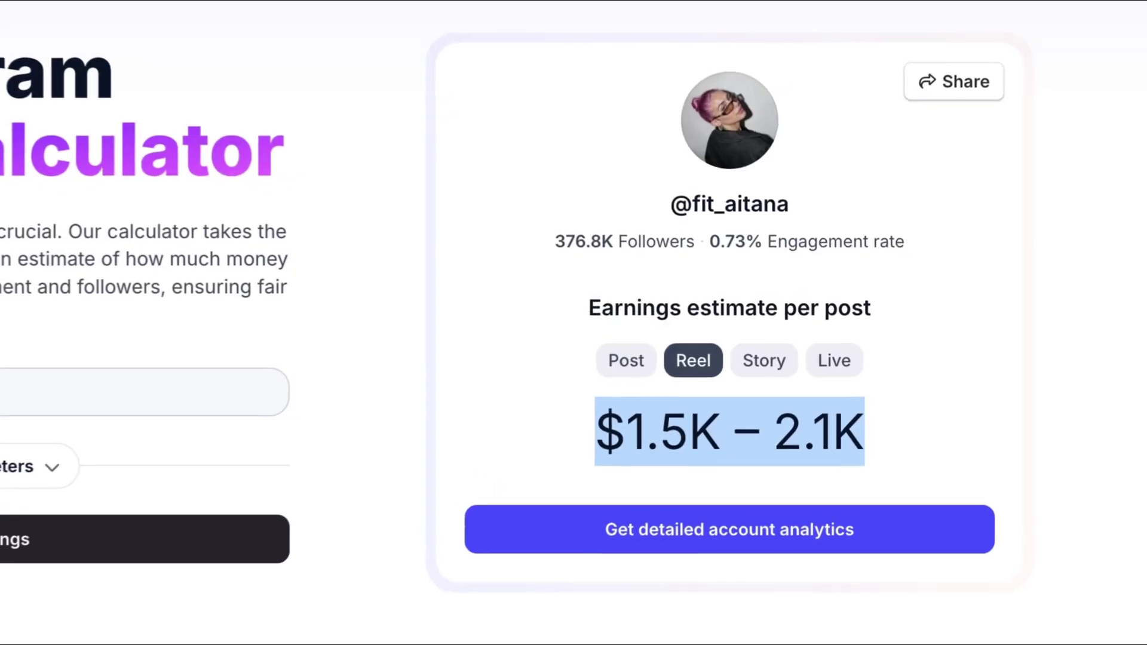
{"action": "left_click", "coordinate": [962, 442]}
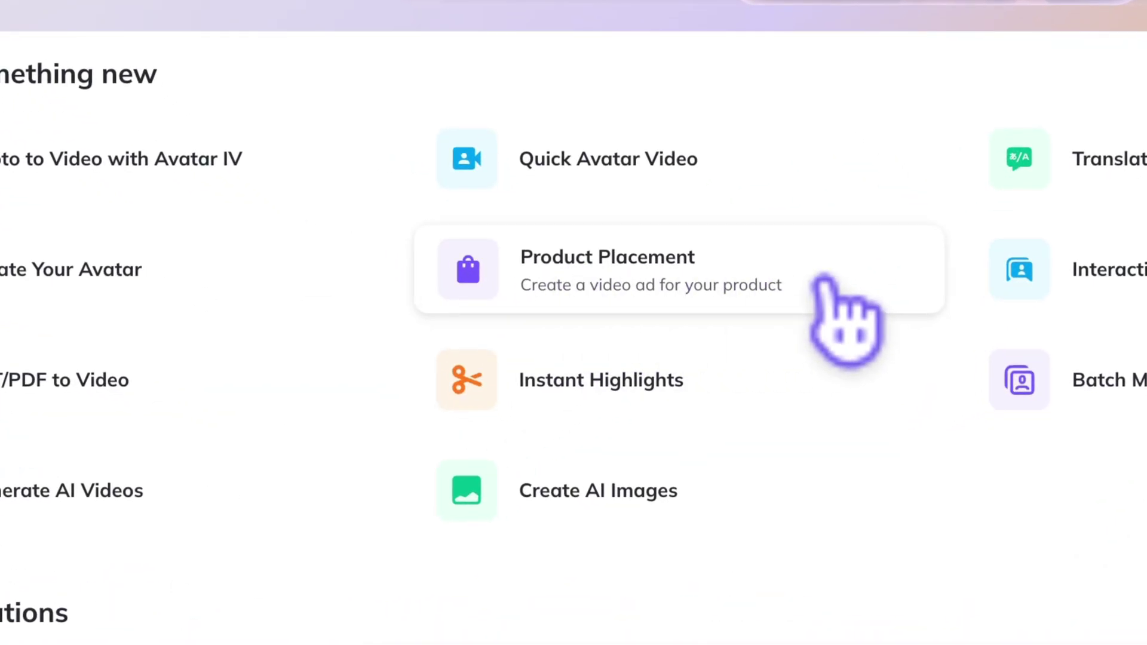
Step: Combine the sixth sample woman with the Lubriderm bottle and keep the fourth, pointing image
{"action": "left_click", "coordinate": [789, 280]}
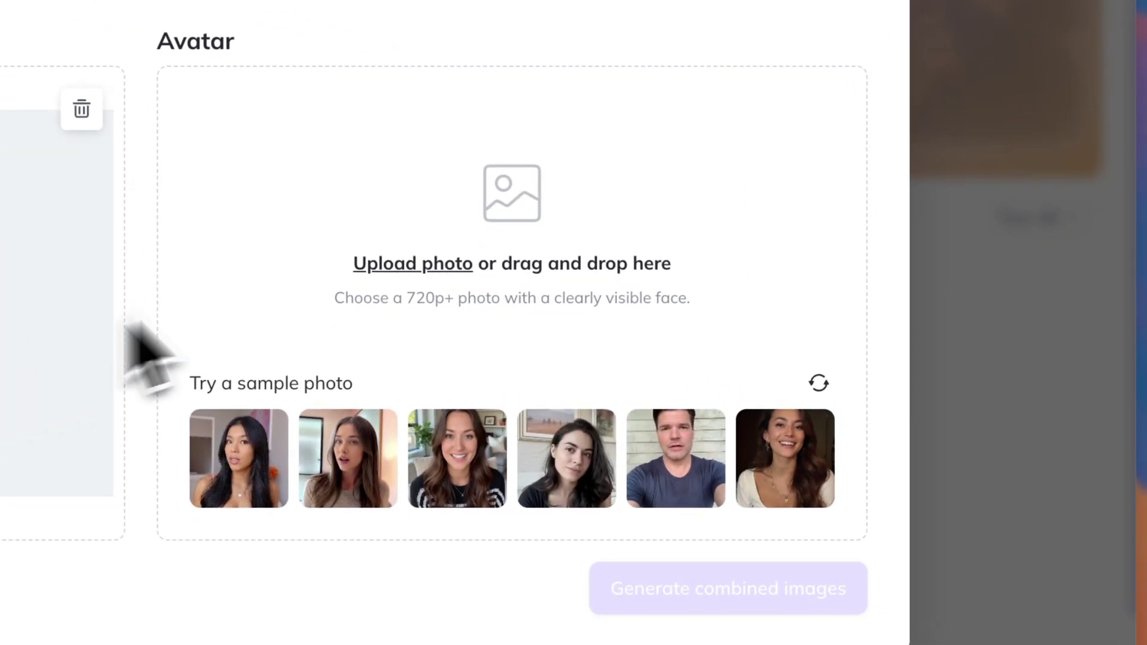
{"action": "left_click", "coordinate": [803, 454]}
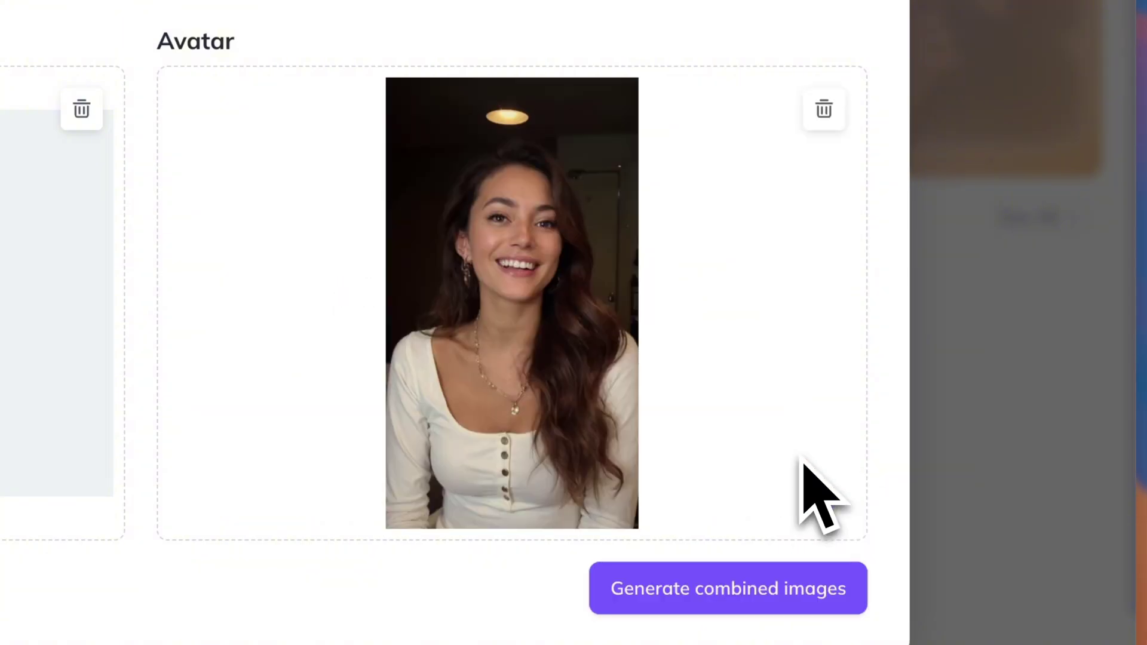
{"action": "left_click", "coordinate": [735, 585]}
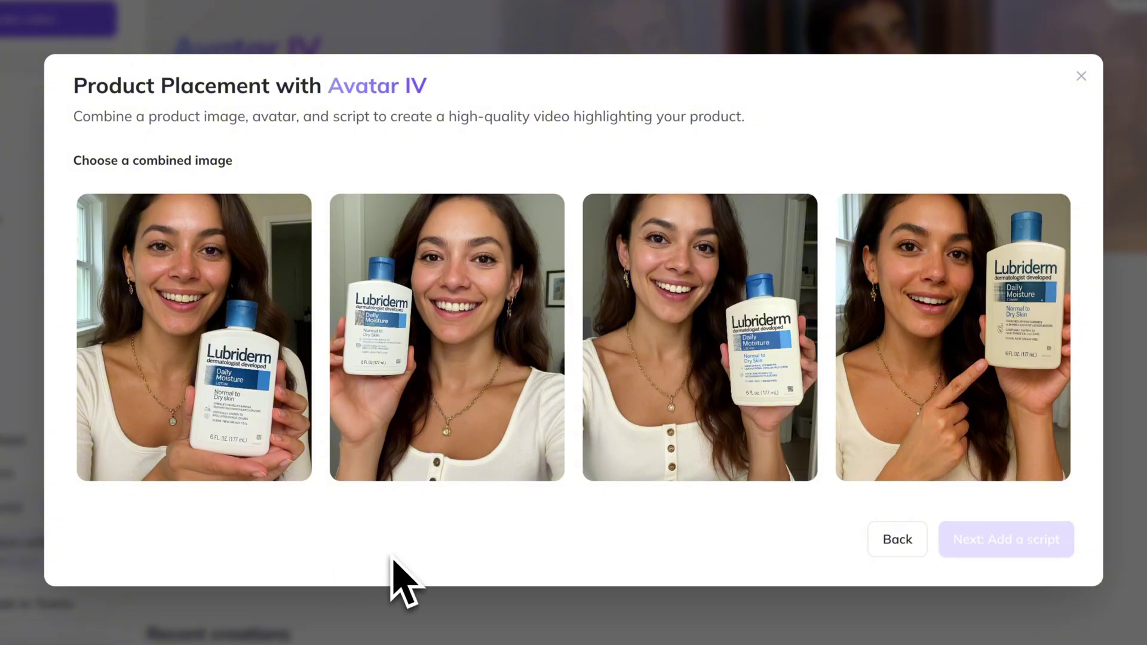
{"action": "left_click", "coordinate": [921, 423]}
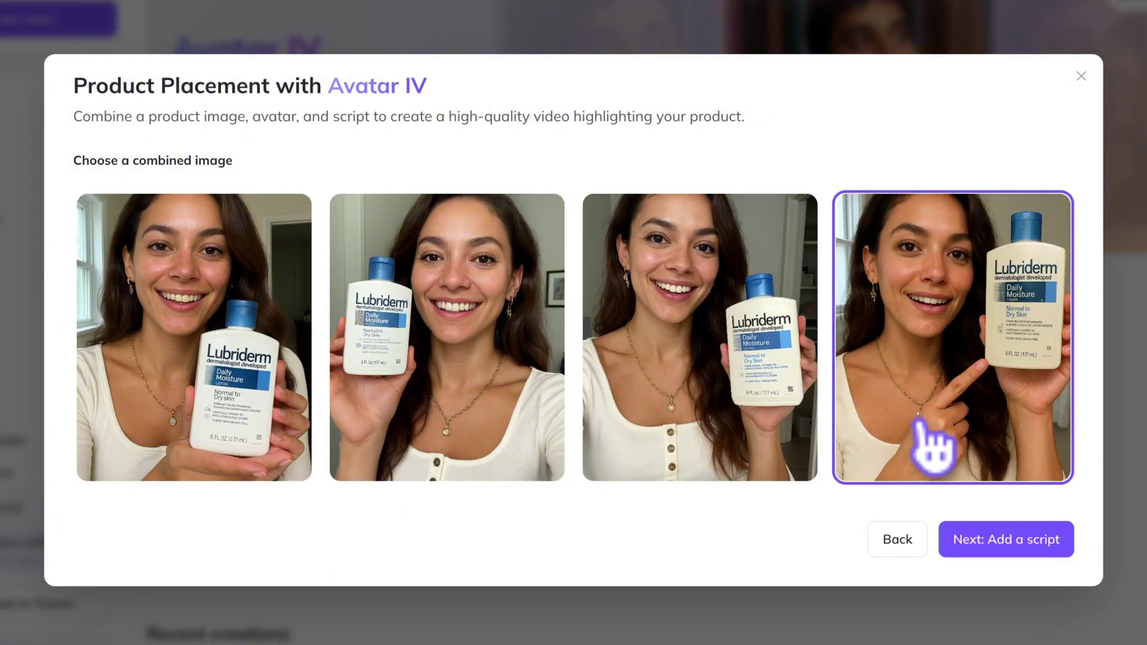
{"action": "left_click", "coordinate": [967, 538]}
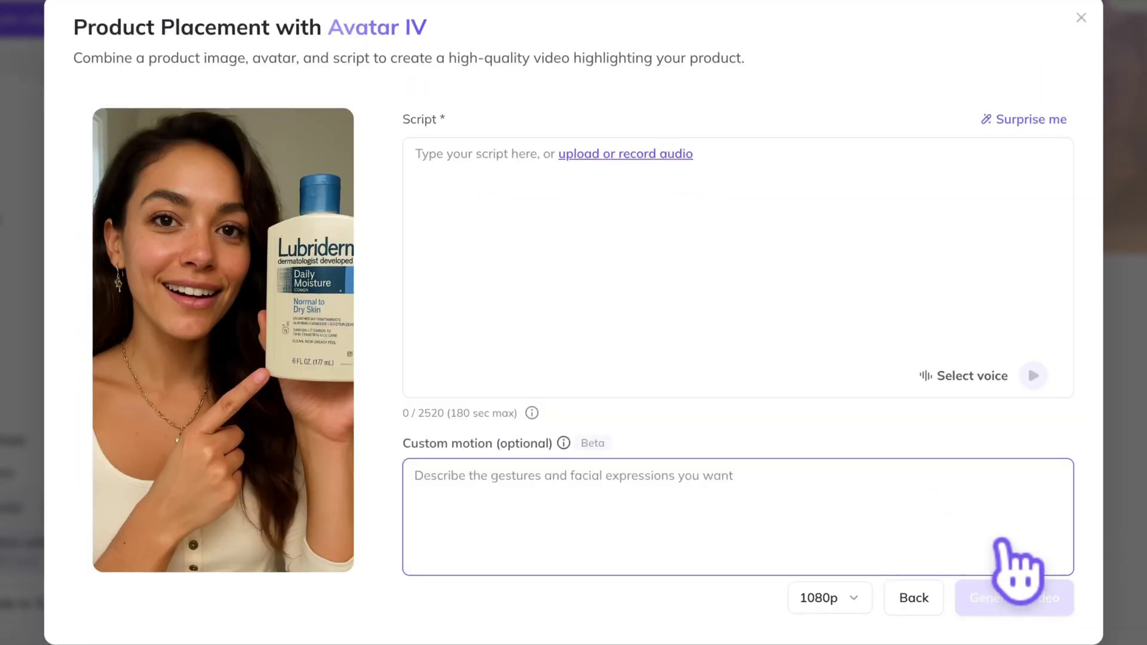
Step: Paste the Lubriderm body lotion script and bring up the built-in voice library
{"action": "left_click", "coordinate": [437, 158]}
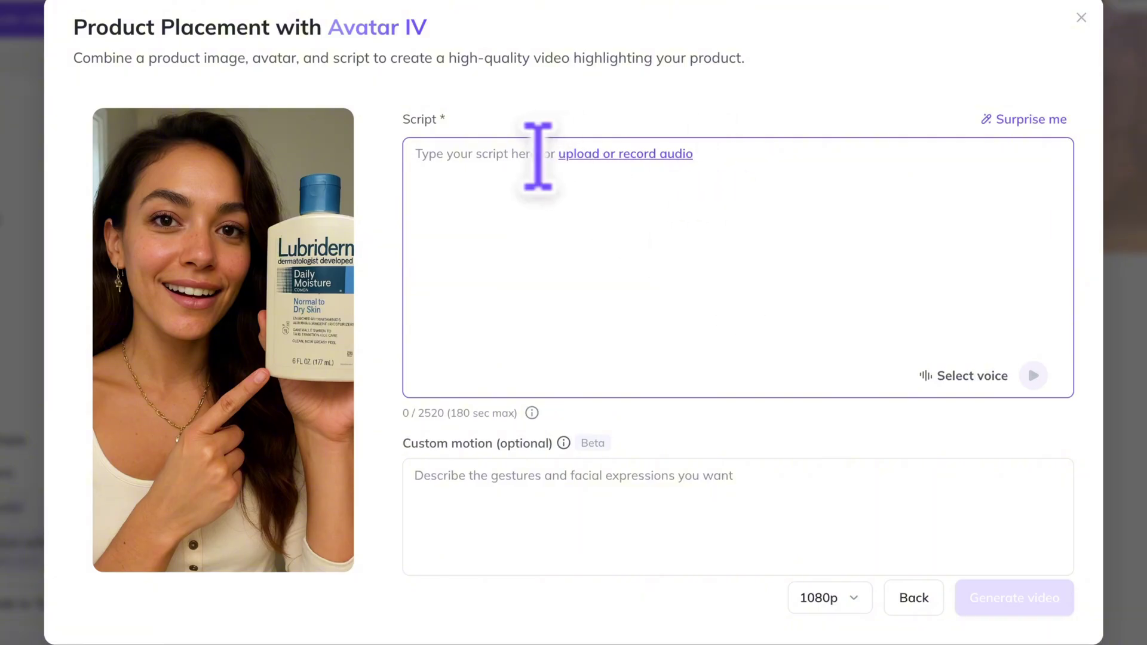
{"action": "type", "text": "You guys, I just found the perfect body lotion—Lubriderm. It melts in so fast, no greasy feeling, and my skin stays smooth literally all day. Honestly, this is my new go-to."}
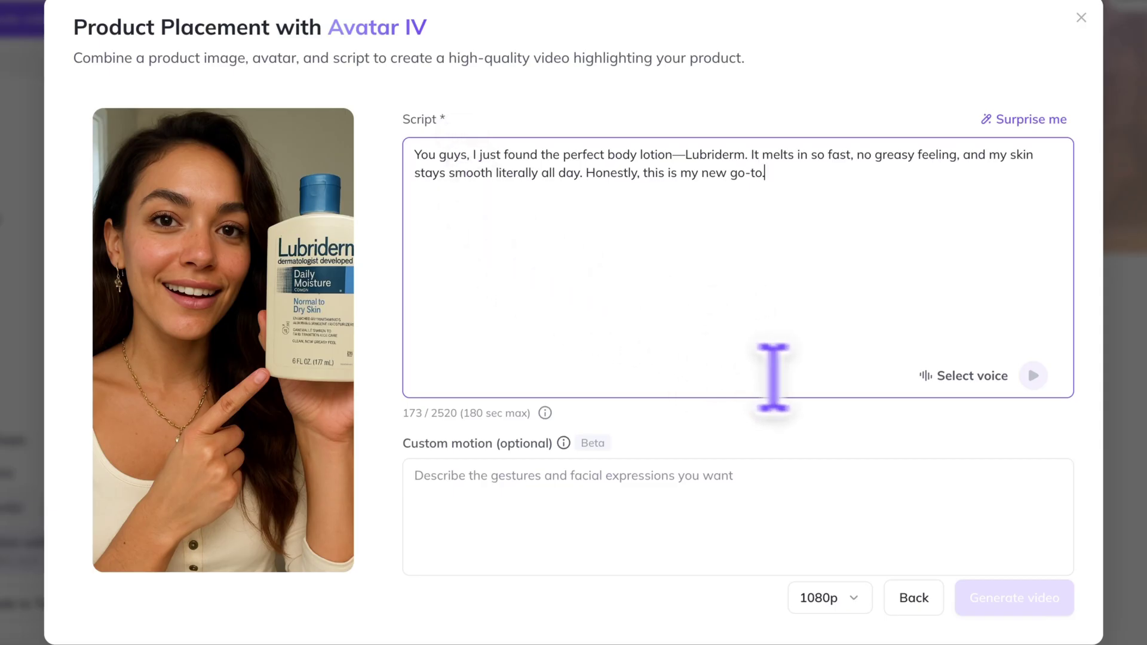
{"action": "left_click", "coordinate": [967, 376]}
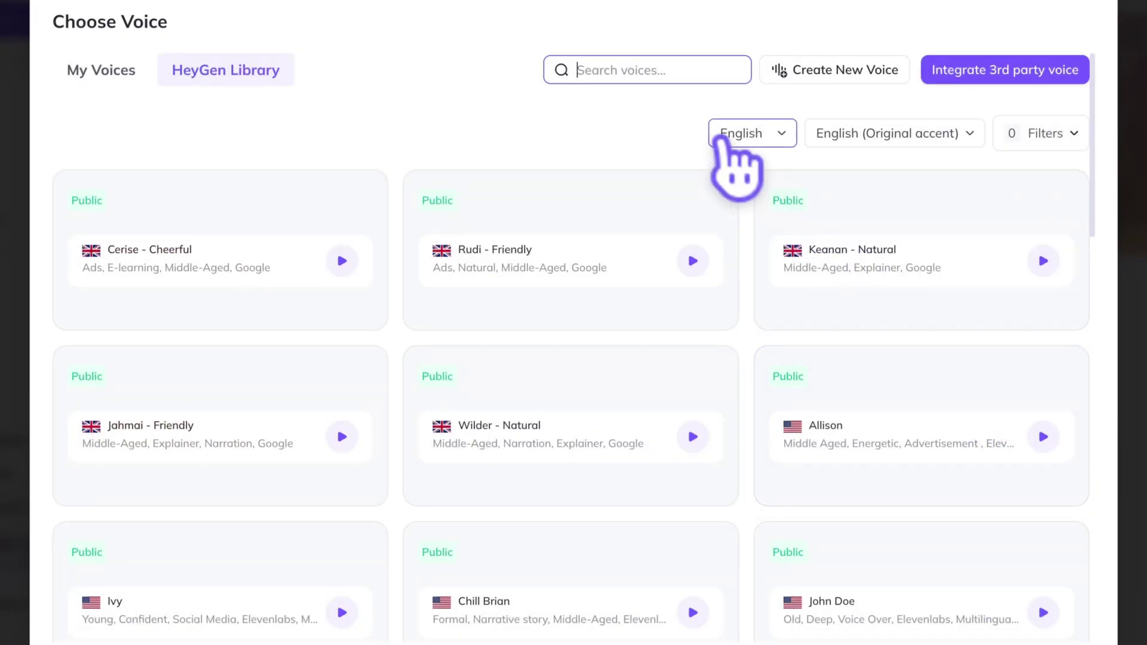
{"action": "left_click", "coordinate": [105, 71]}
{"action": "left_click", "coordinate": [218, 74]}
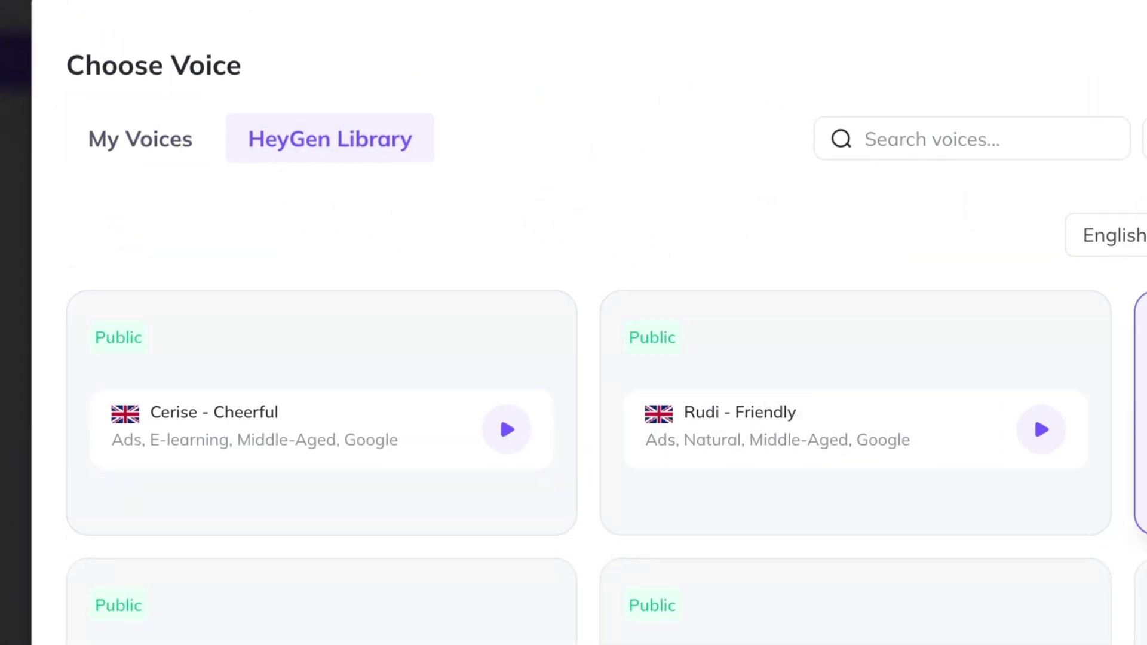
Step: Filter voices to Female, Conversational, Ads and Social, and Young adult to find Quinn
{"action": "left_click", "coordinate": [1146, 235]}
{"action": "left_click", "coordinate": [1146, 373]}
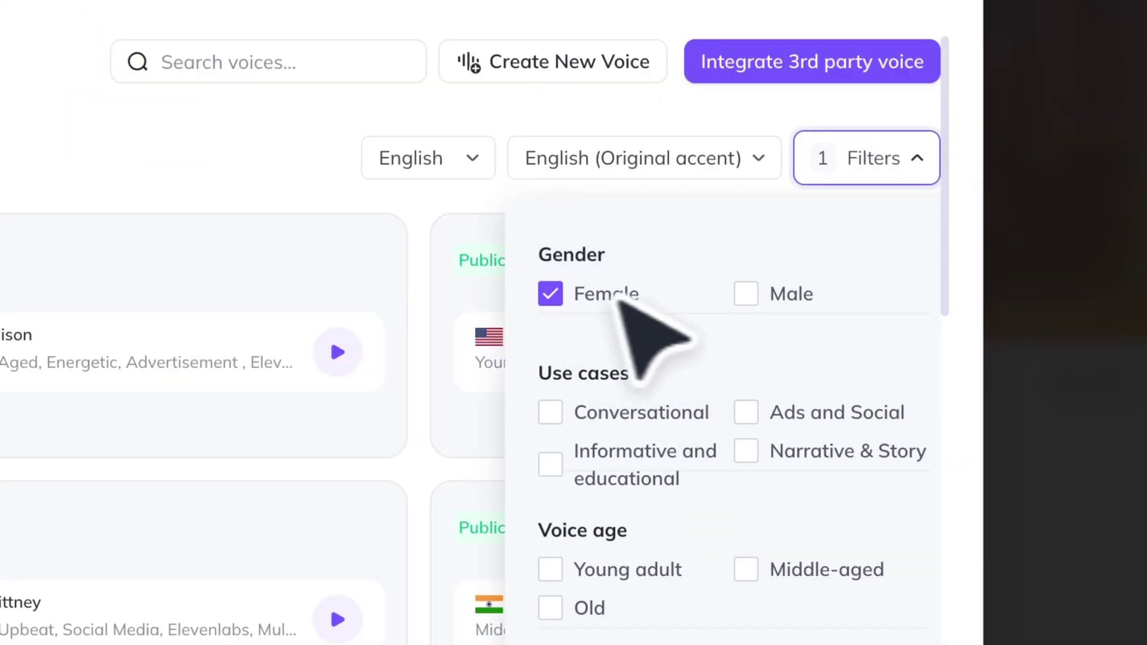
{"action": "triple_click", "coordinate": [584, 373]}
{"action": "left_click", "coordinate": [550, 412]}
{"action": "left_click", "coordinate": [746, 412]}
{"action": "scroll", "coordinate": [657, 514], "scroll_direction": "down", "scroll_amount": 2}
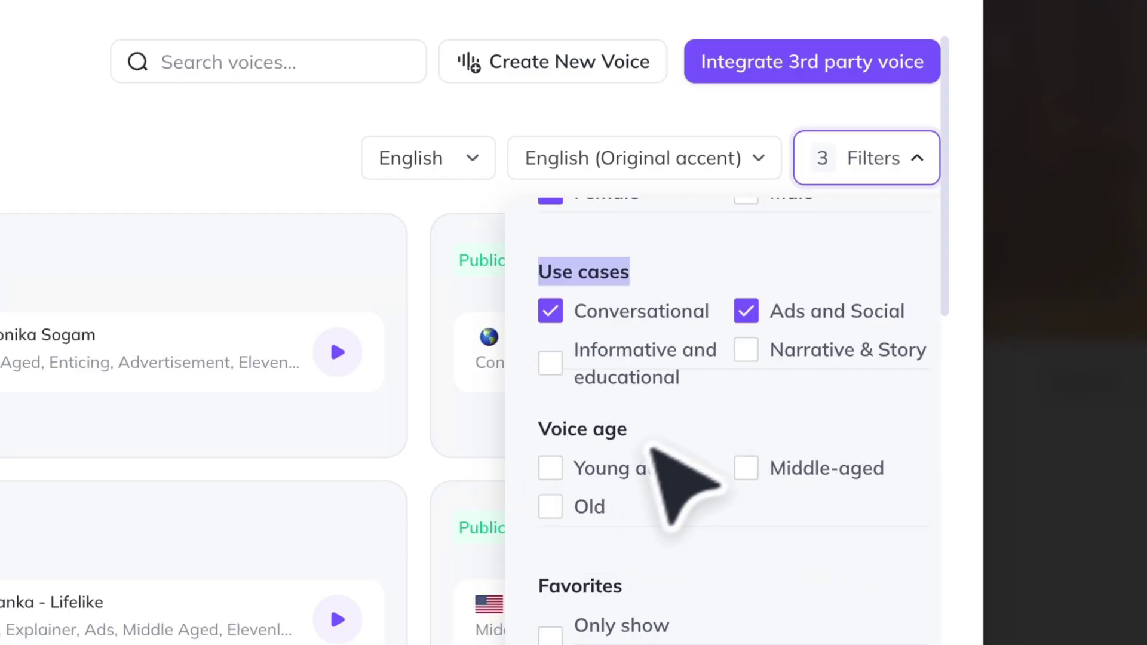
{"action": "scroll", "coordinate": [717, 484], "scroll_direction": "down", "scroll_amount": 1}
{"action": "left_click", "coordinate": [600, 423]}
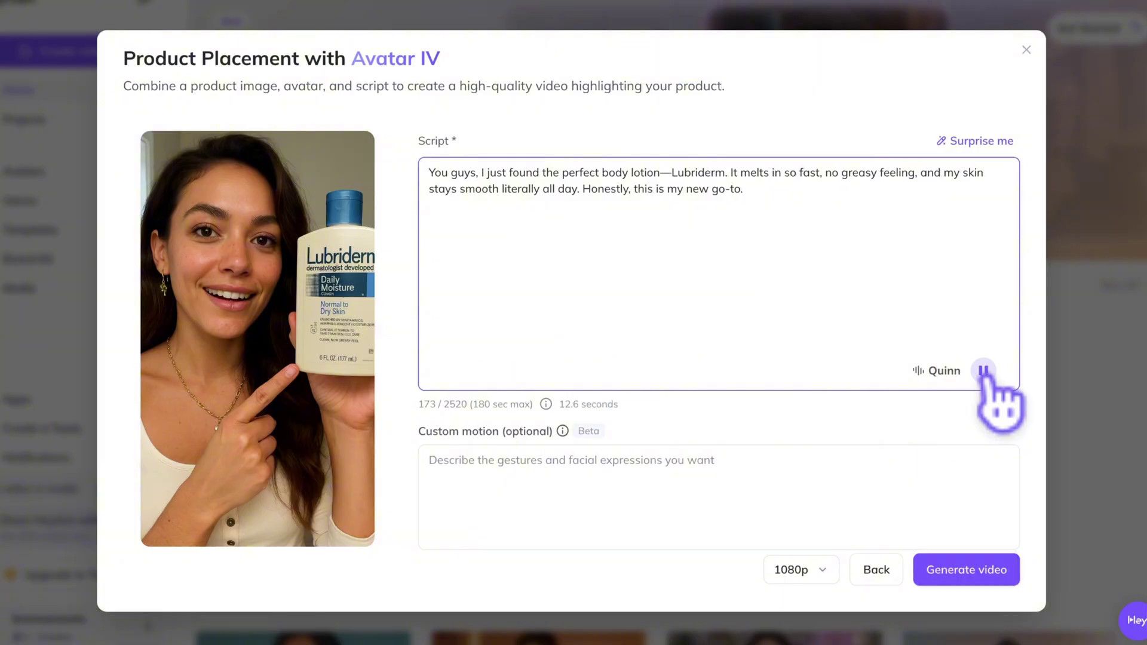
Step: Try a pasted custom motion description with automatic prompt enhancement turned off
{"action": "left_click", "coordinate": [984, 371]}
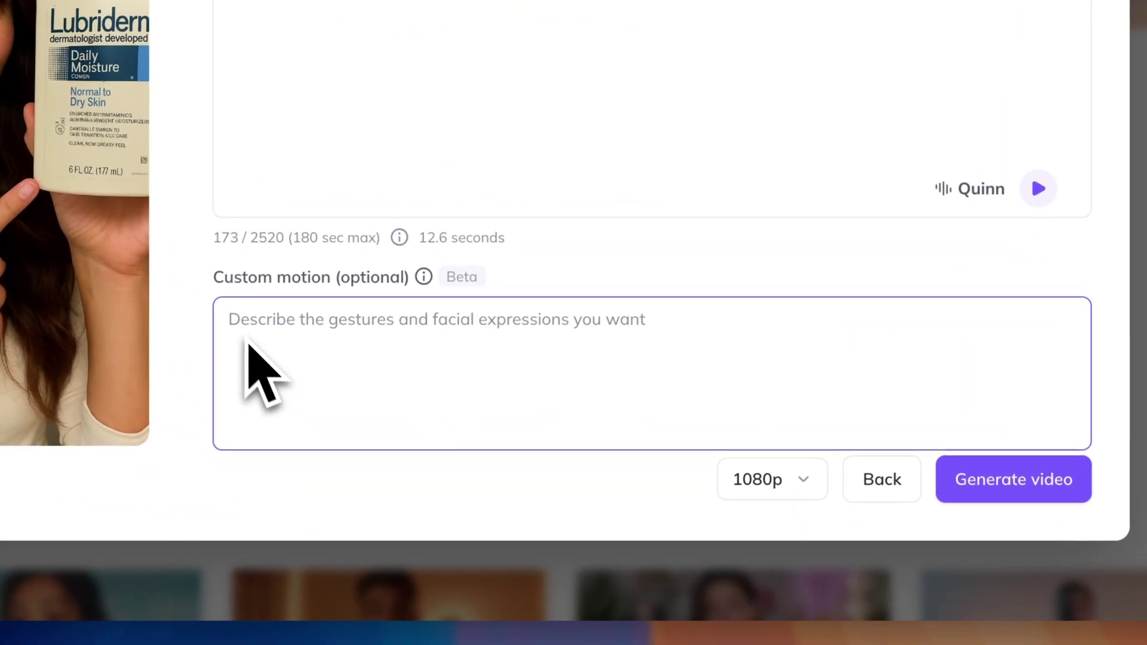
{"action": "left_click_drag", "start_coordinate": [213, 284], "coordinate": [407, 280]}
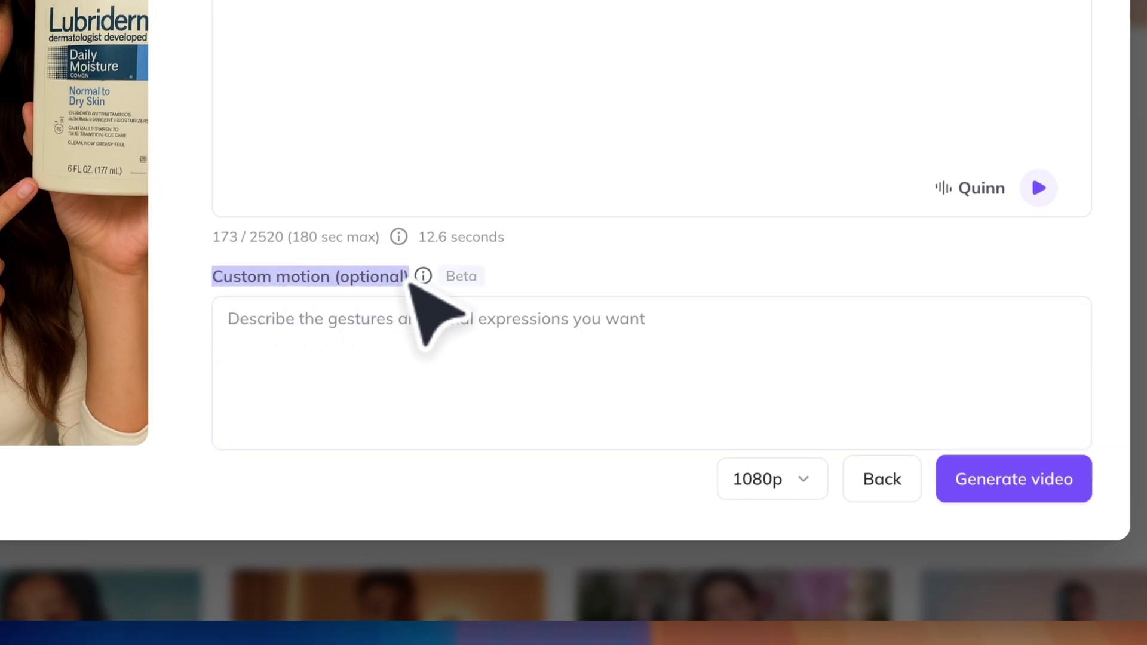
{"action": "left_click", "coordinate": [244, 345]}
{"action": "type", "text": "Place the product in front of the camera"}
{"action": "left_click", "coordinate": [477, 382]}
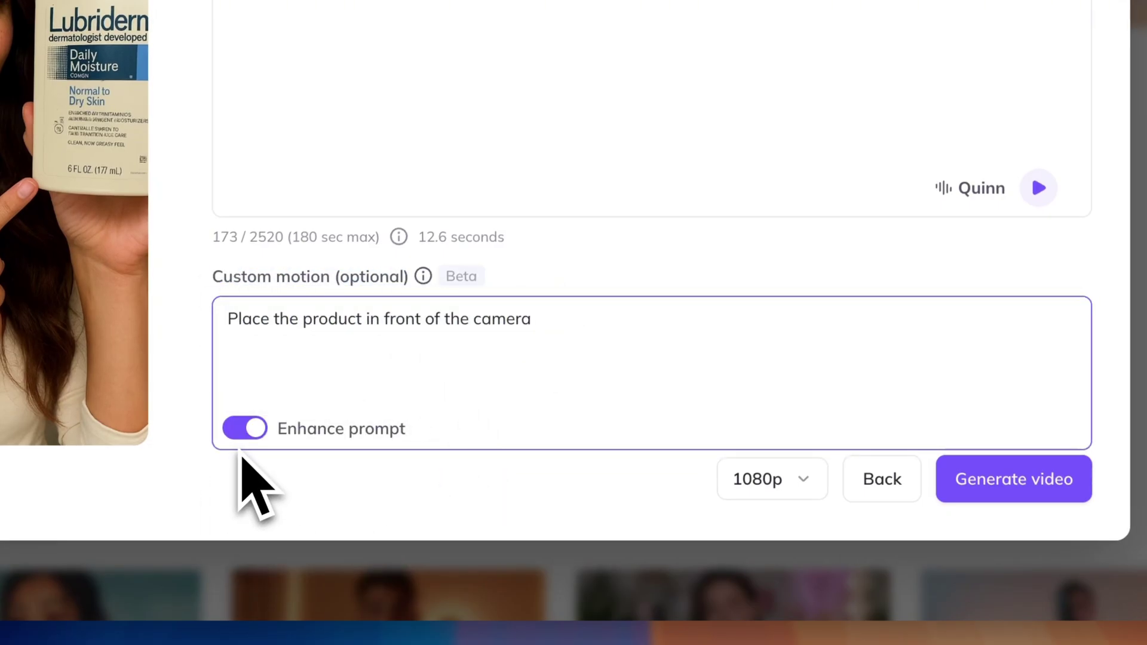
{"action": "mouse_move", "coordinate": [243, 445]}
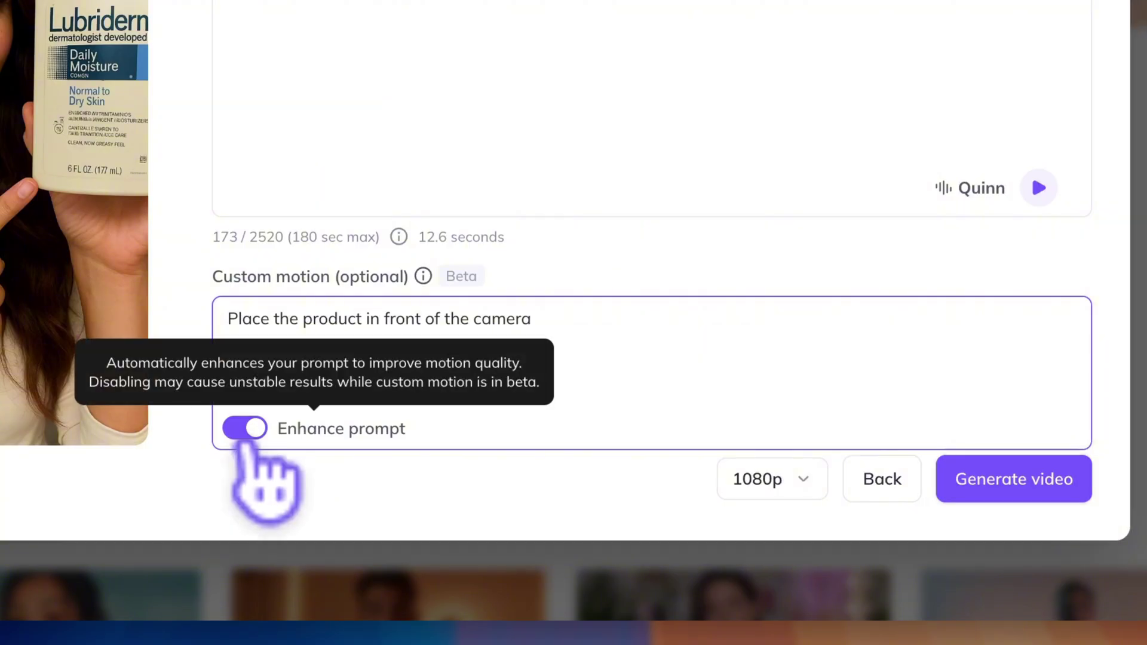
{"action": "left_click", "coordinate": [245, 436]}
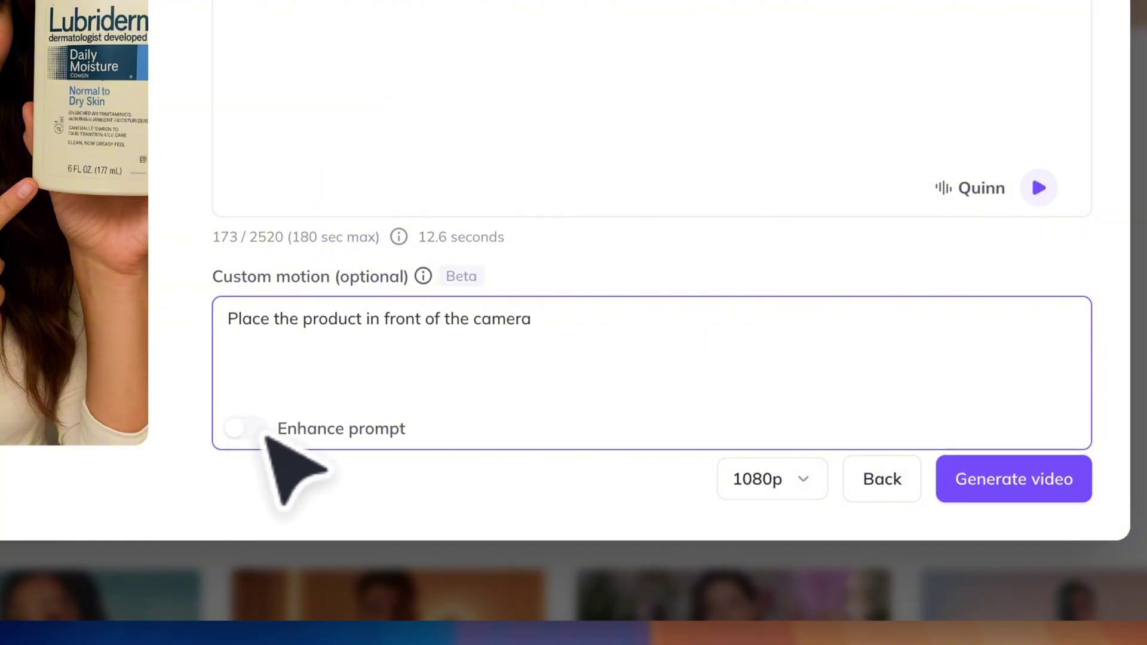
Step: Clear the custom motion prompt and generate the 1080p Lubriderm lotion video
{"action": "key", "text": "ctrl+a"}
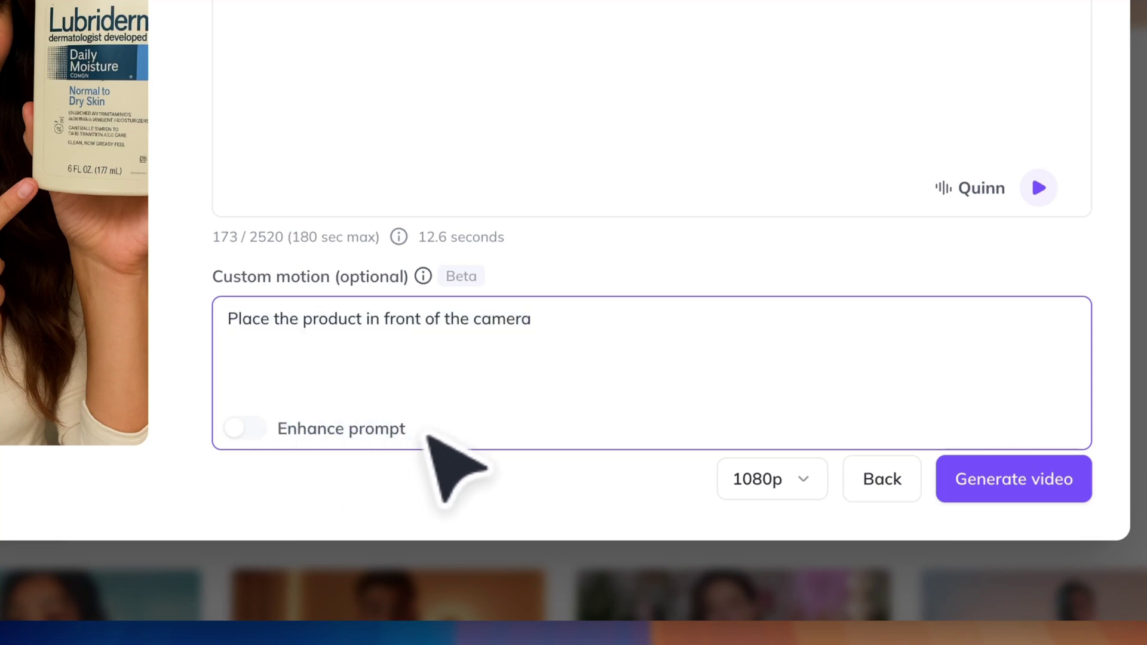
{"action": "key", "text": "BackSpace"}
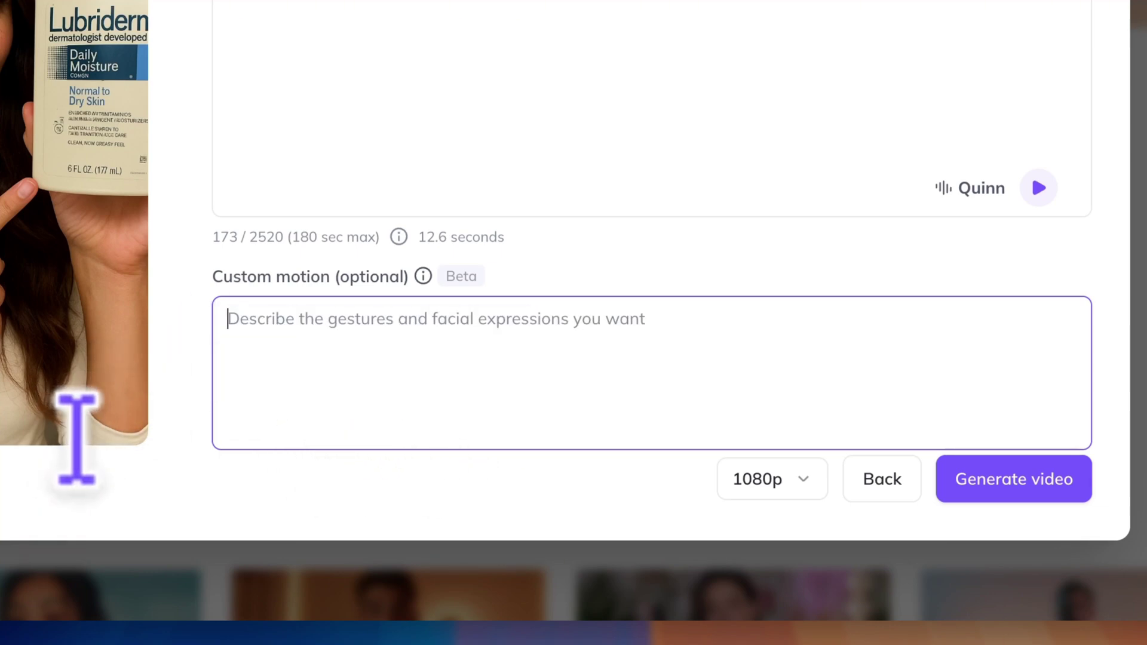
{"action": "left_click", "coordinate": [1010, 485]}
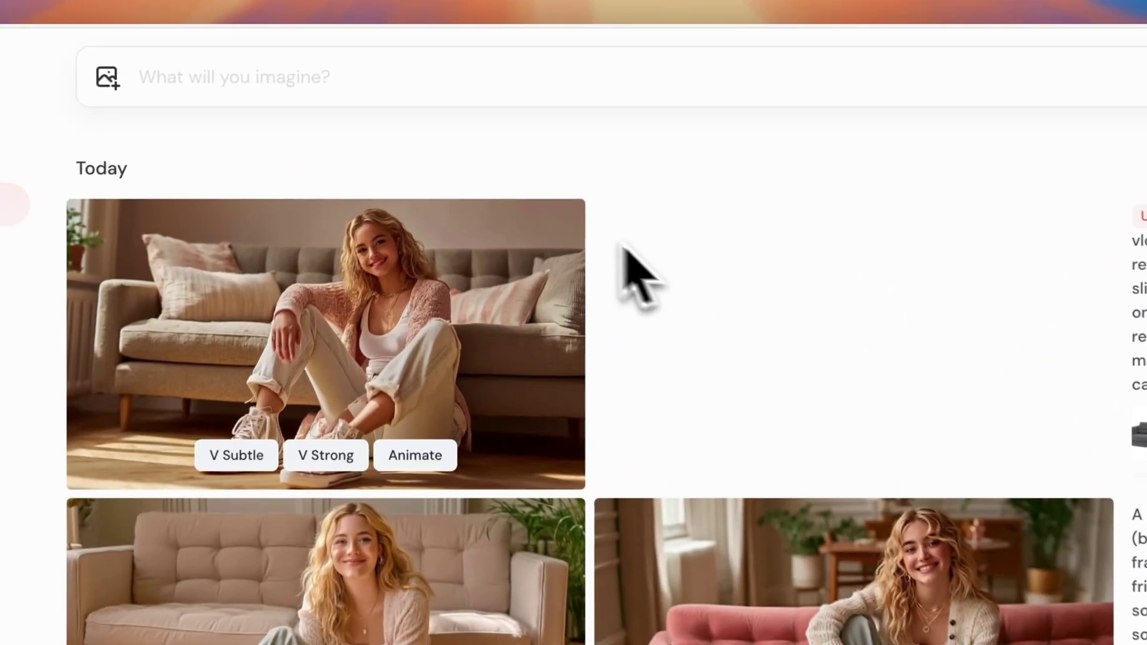
Step: Set the grey sofa image as the Omni Reference
{"action": "left_click", "coordinate": [171, 67]}
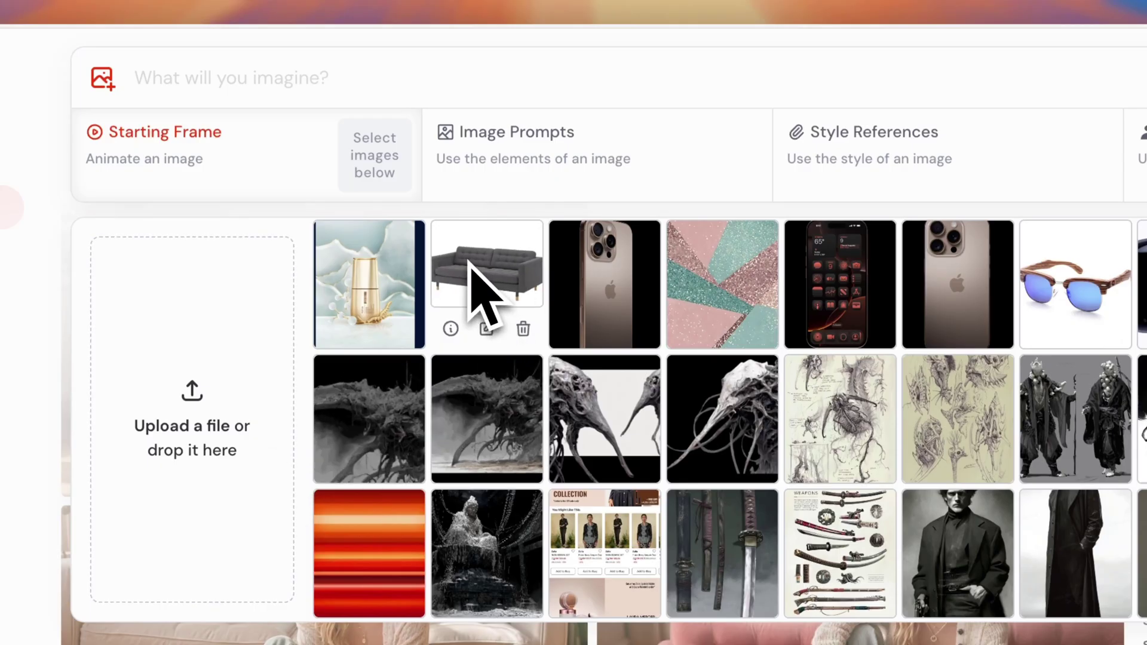
{"action": "left_click_drag", "start_coordinate": [472, 269], "coordinate": [1146, 227]}
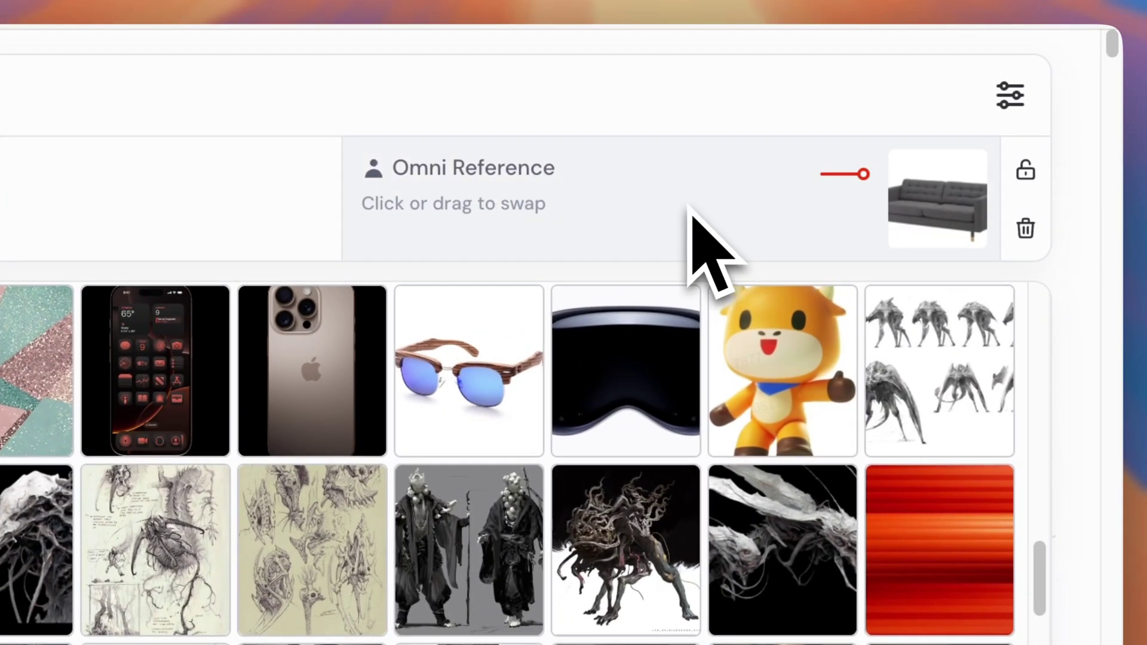
{"action": "left_click", "coordinate": [848, 174]}
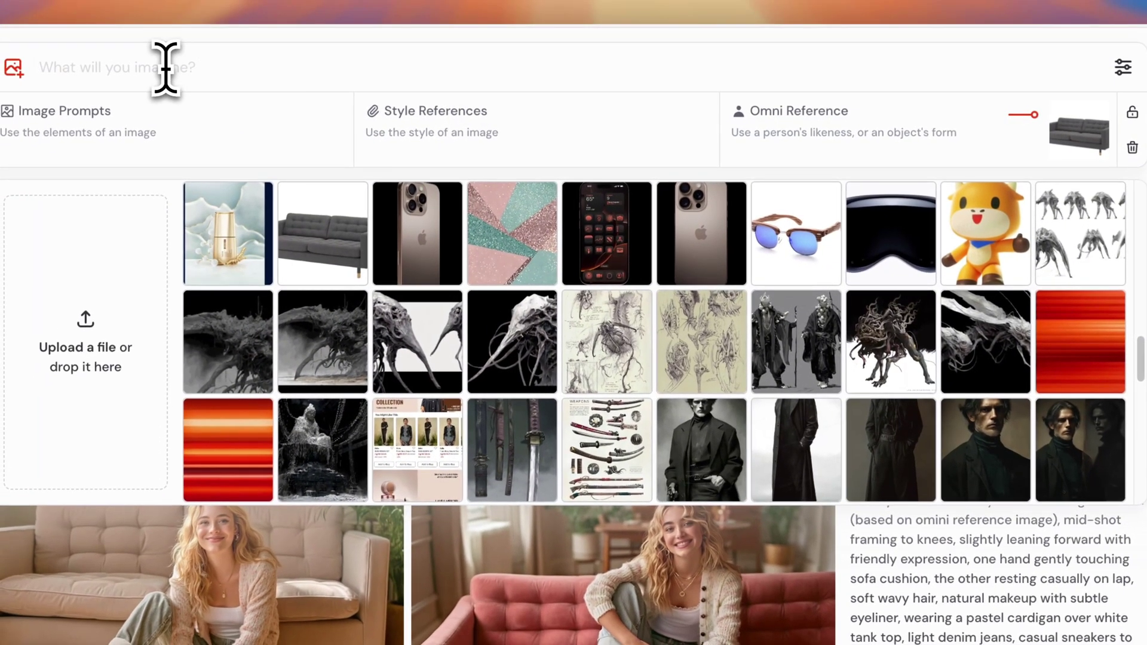
Step: Paste the male creator on sofa prompt, set Landscape 3:2 size, and submit
{"action": "left_click", "coordinate": [165, 67]}
{"action": "type", "text": "A 32-year-old male professional content creator sitting a sofa (based on omini reference image), mid-shot framing to knees, upright confident posture, one hand on the sofa backrest, the other open-palmed as if introducing product features, clean-shaven with styled hair, wearing a tailored navy blazer, white shirt tucked into beige chinos, polished look, soft neutral backdrop with spotlight glow."}
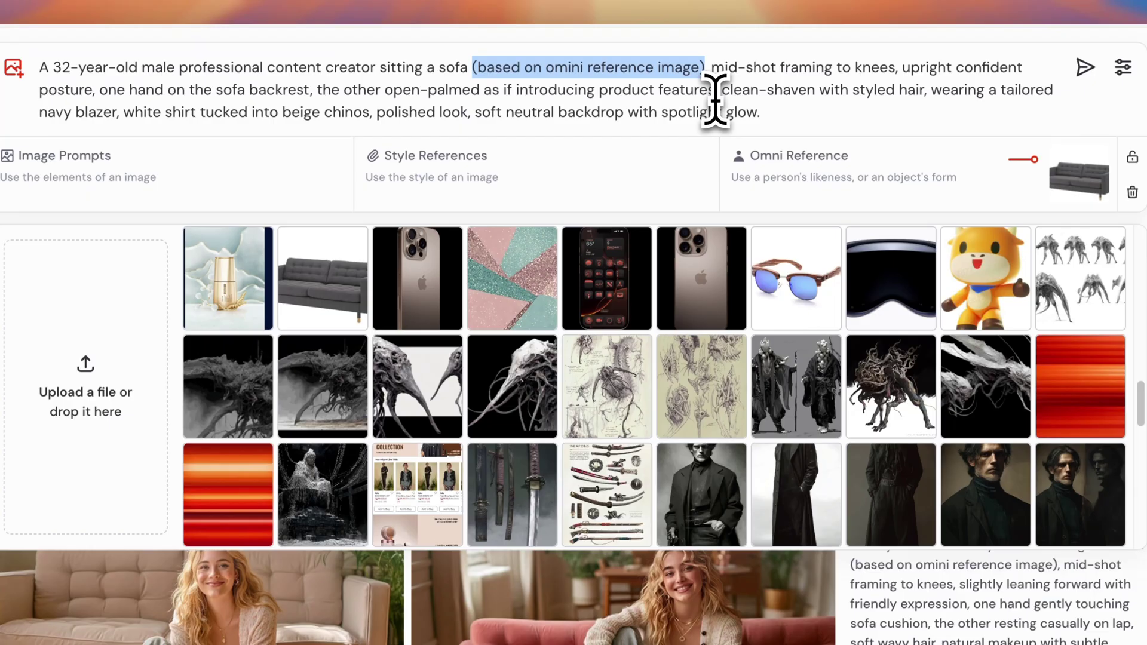
{"action": "left_click_drag", "start_coordinate": [928, 89], "coordinate": [121, 107]}
{"action": "left_click_drag", "start_coordinate": [247, 112], "coordinate": [155, 113]}
{"action": "left_click", "coordinate": [1122, 68]}
{"action": "left_click_drag", "start_coordinate": [468, 472], "coordinate": [606, 472]}
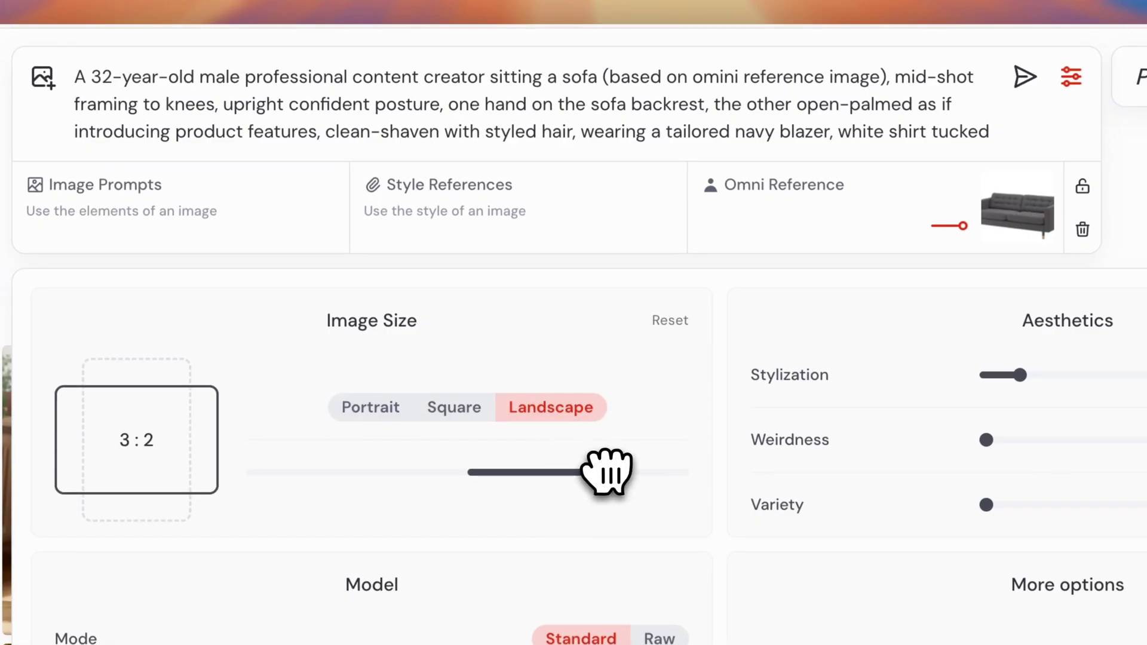
{"action": "left_click", "coordinate": [1025, 77]}
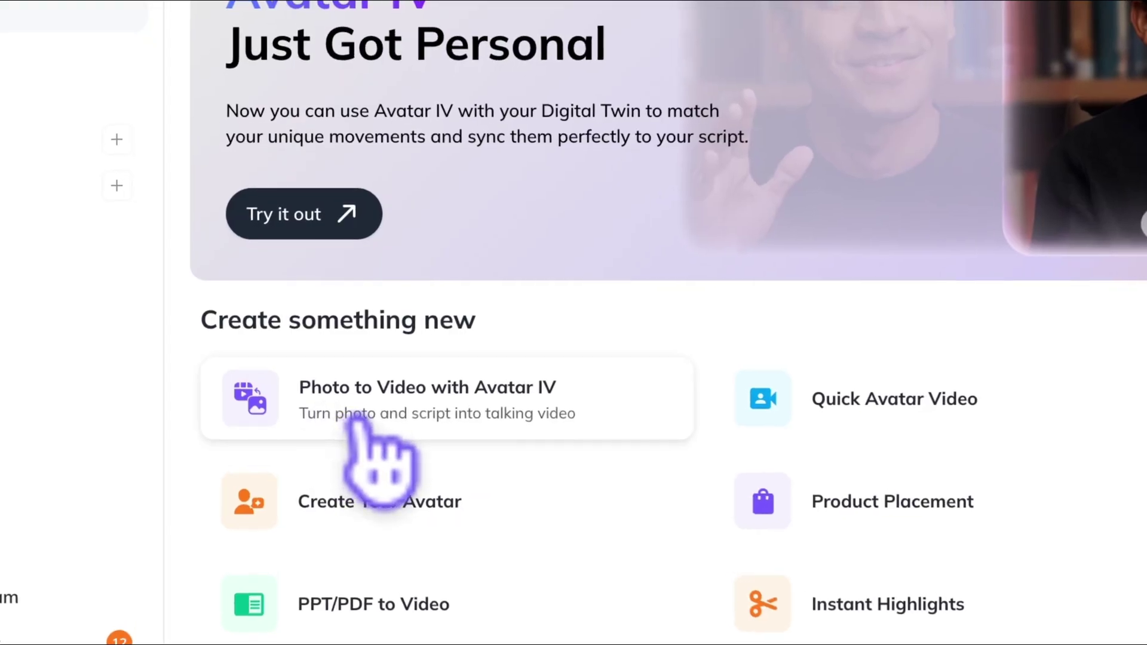
Step: Generate an Avatar IV video from the man-on-sofa photo with Charming Charles voice at 1080p
{"action": "left_click", "coordinate": [457, 421]}
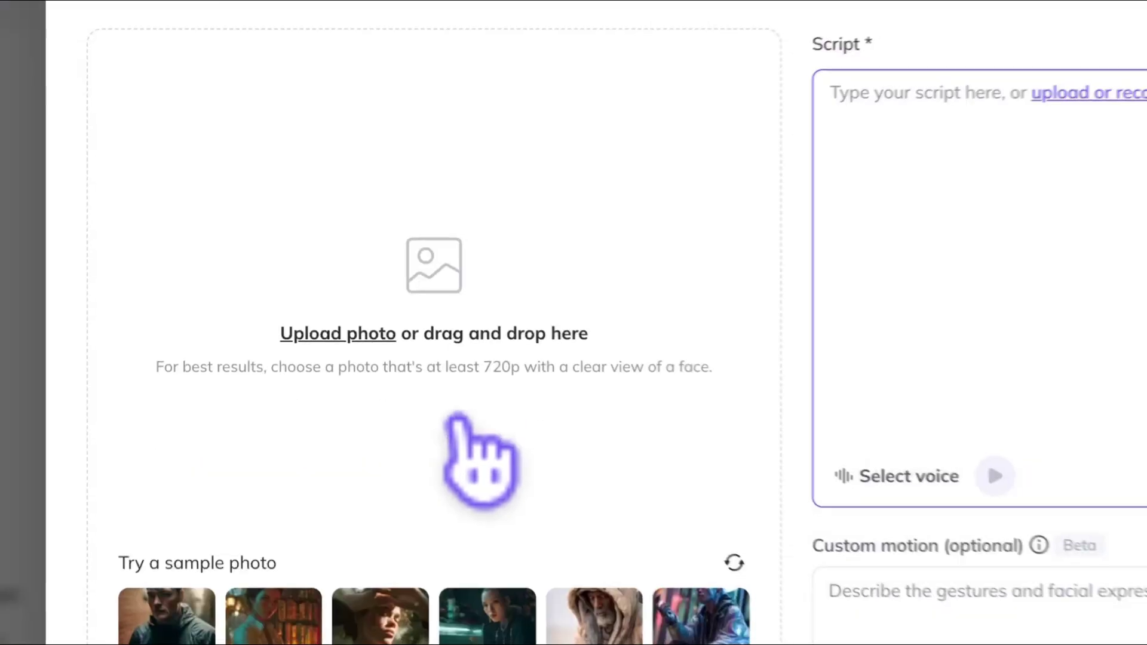
{"action": "left_click", "coordinate": [293, 298]}
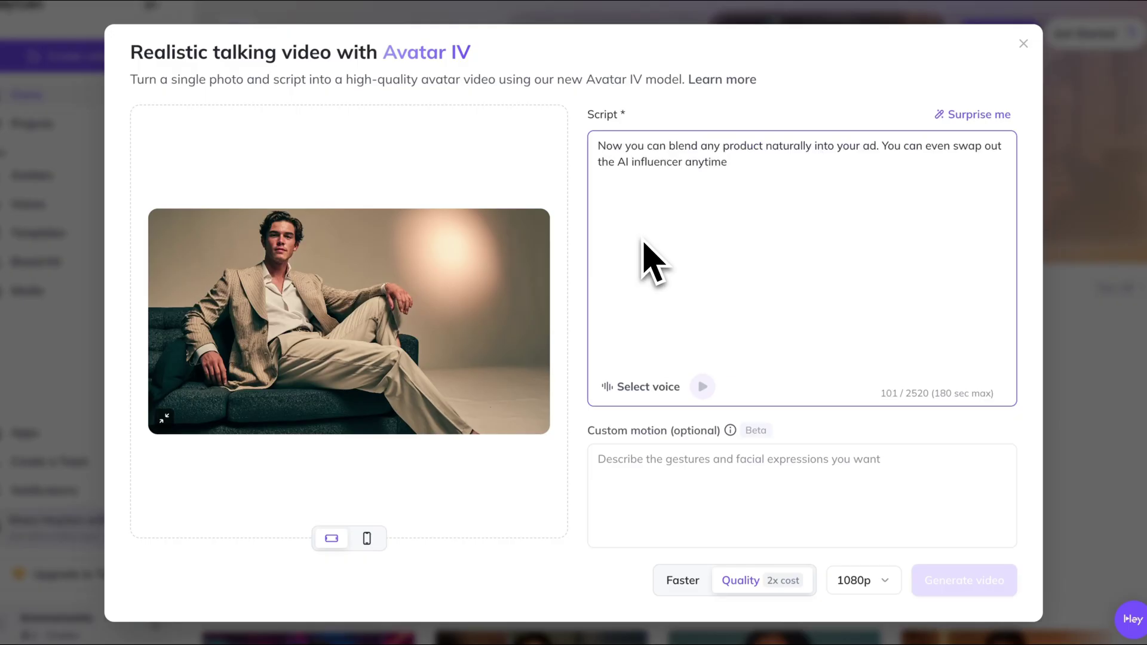
{"action": "left_click", "coordinate": [645, 391]}
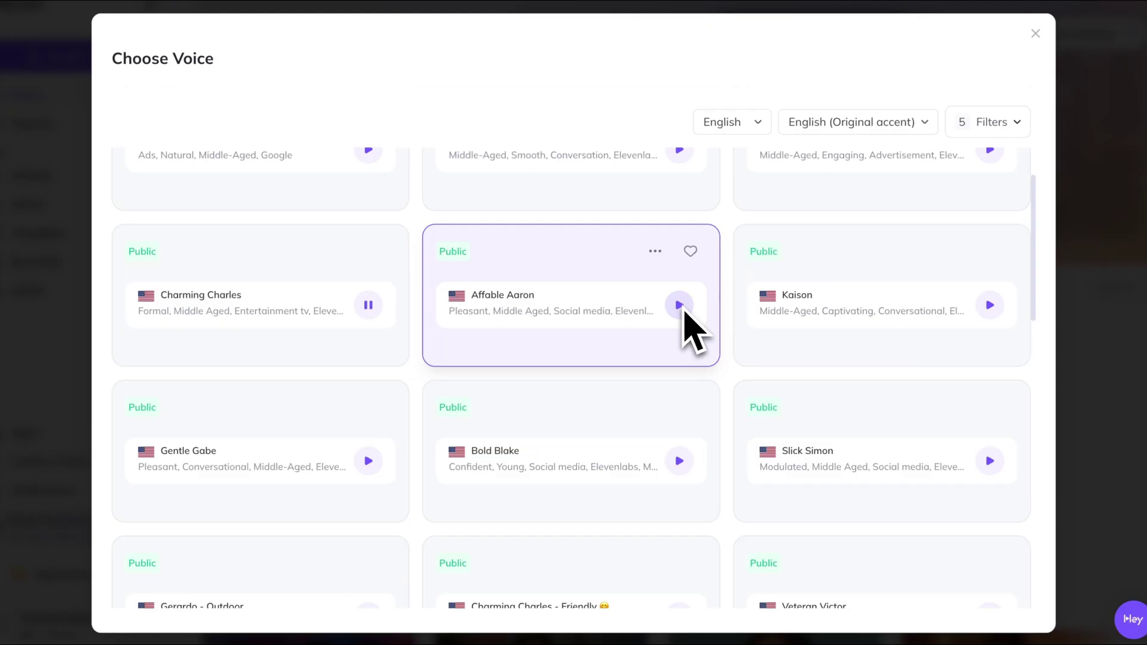
{"action": "left_click", "coordinate": [394, 351]}
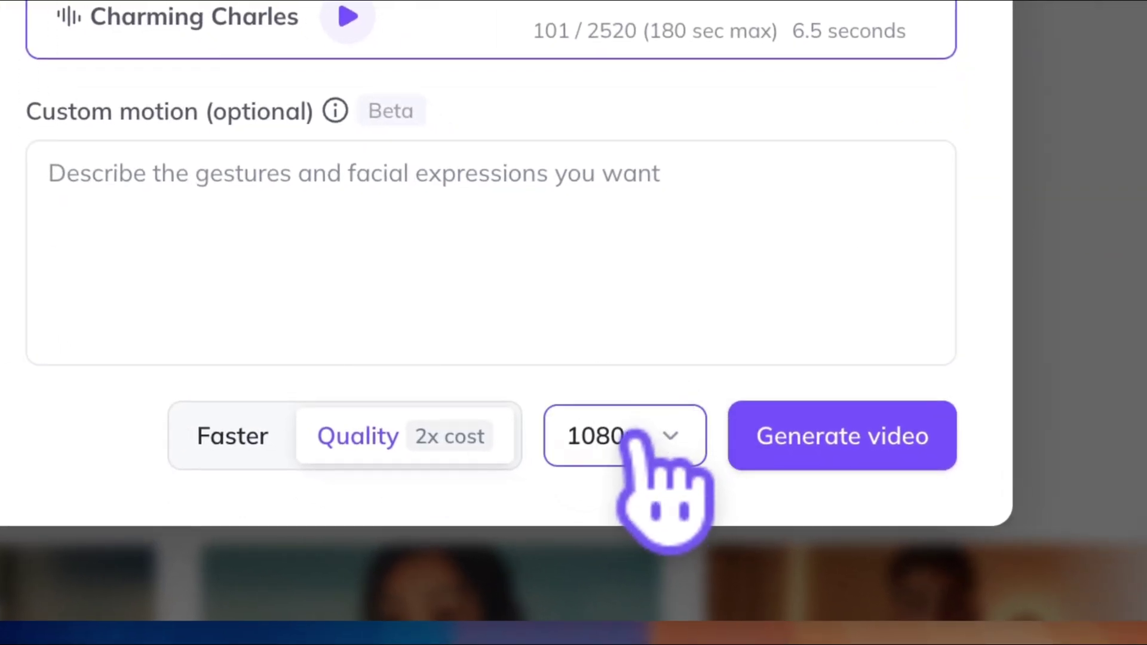
{"action": "left_click", "coordinate": [627, 433]}
{"action": "left_click", "coordinate": [612, 361]}
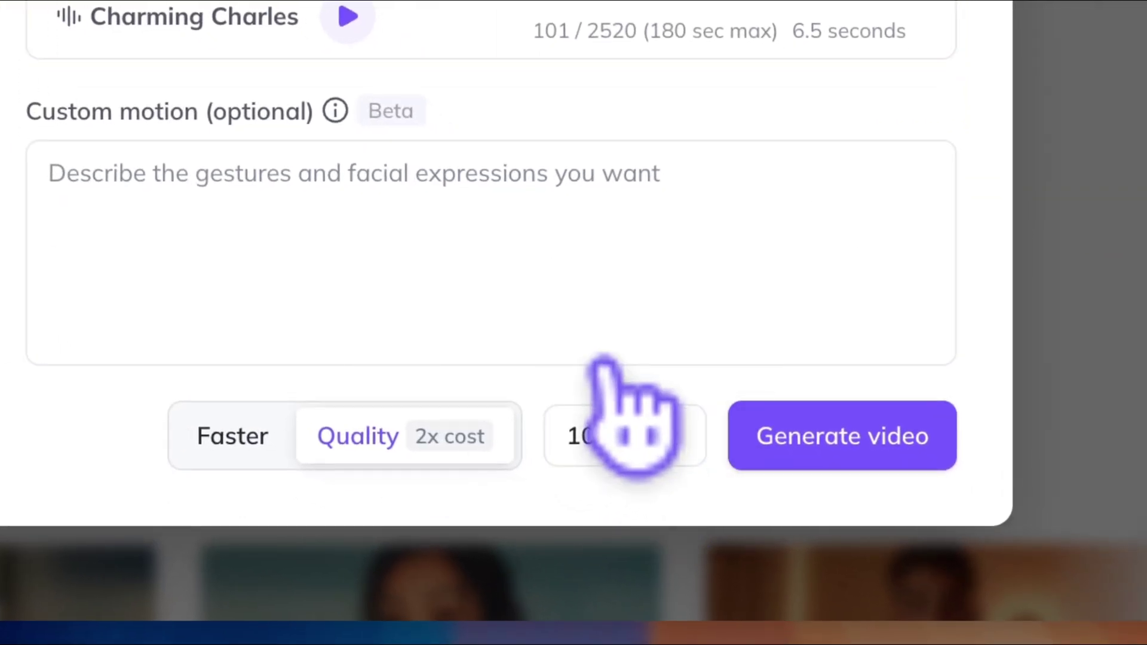
{"action": "left_click", "coordinate": [787, 454]}
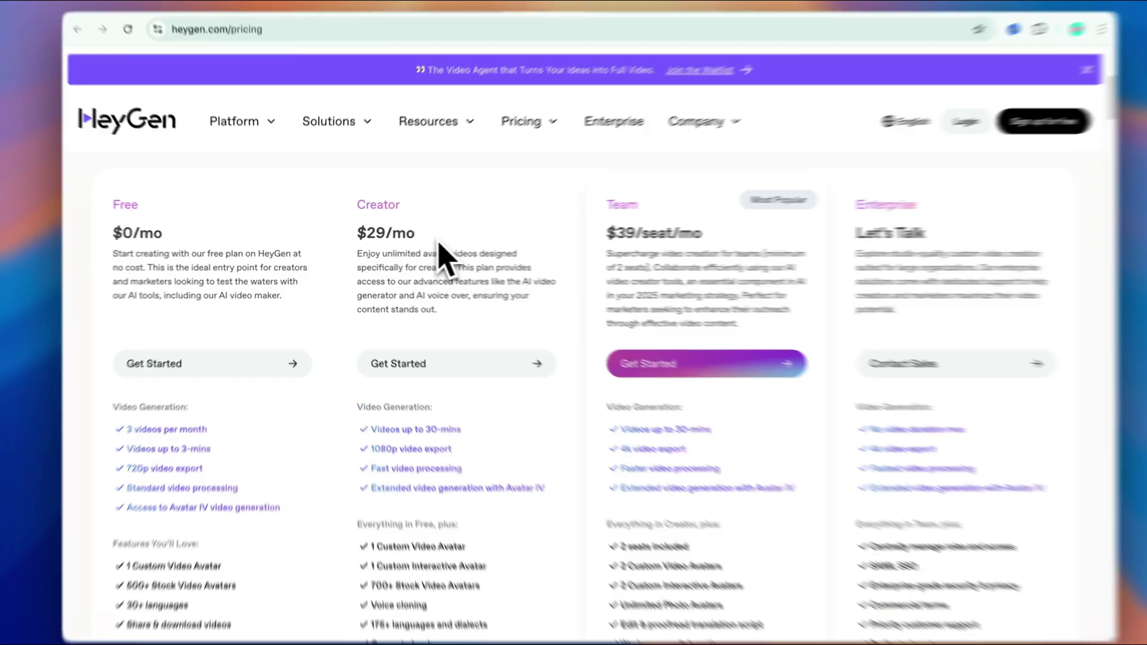
Step: Check the Creator plan's $29/mo price and the 505 / 600 Avatar IV seconds used
{"action": "left_click_drag", "start_coordinate": [415, 187], "coordinate": [352, 190]}
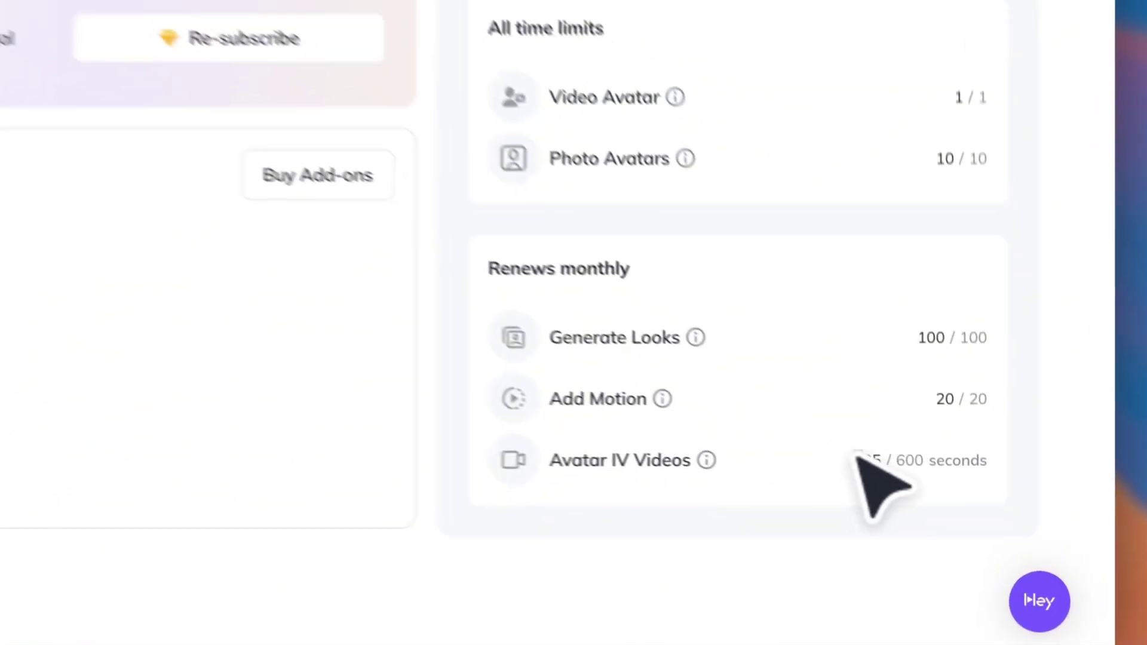
{"action": "left_click_drag", "start_coordinate": [942, 510], "coordinate": [1013, 511]}
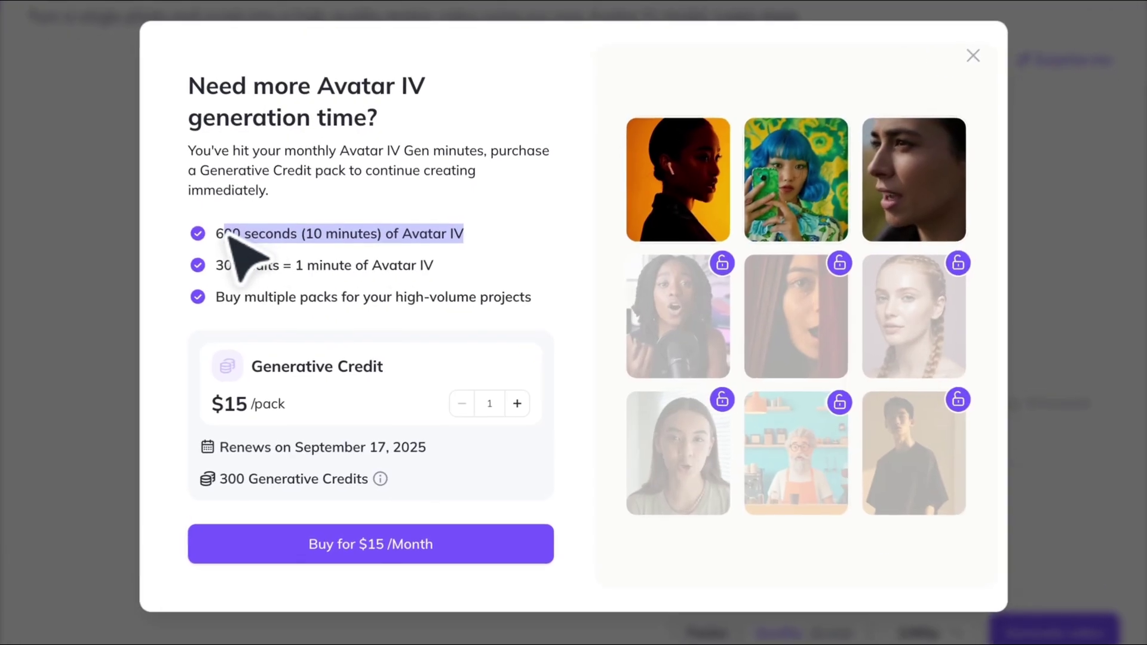
{"action": "left_click", "coordinate": [216, 226]}
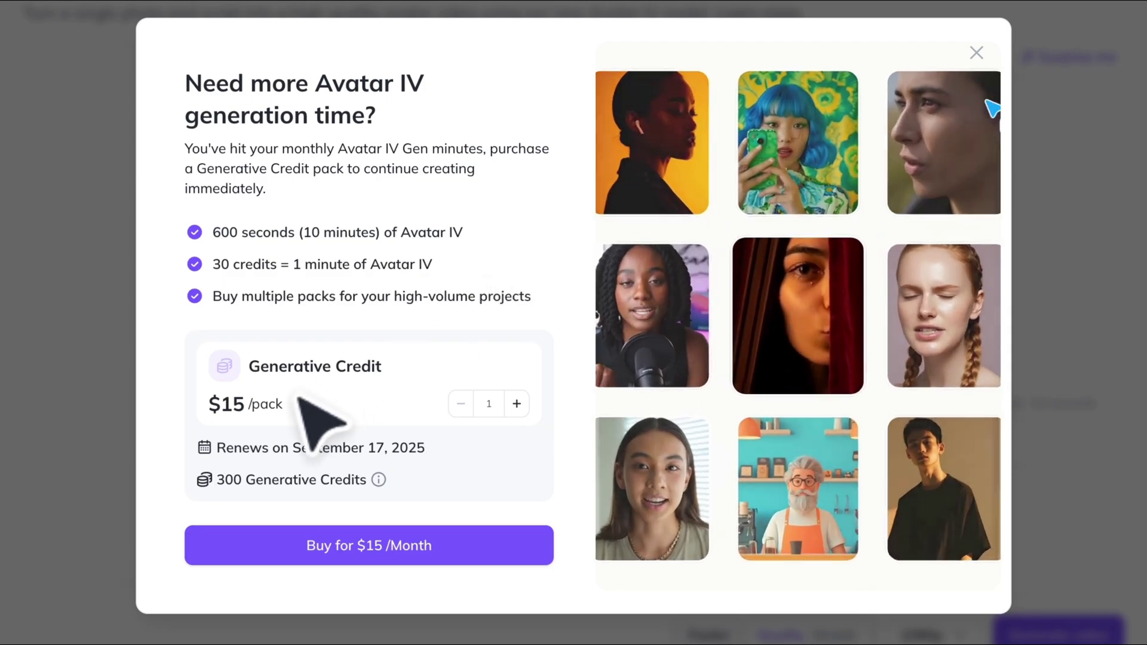